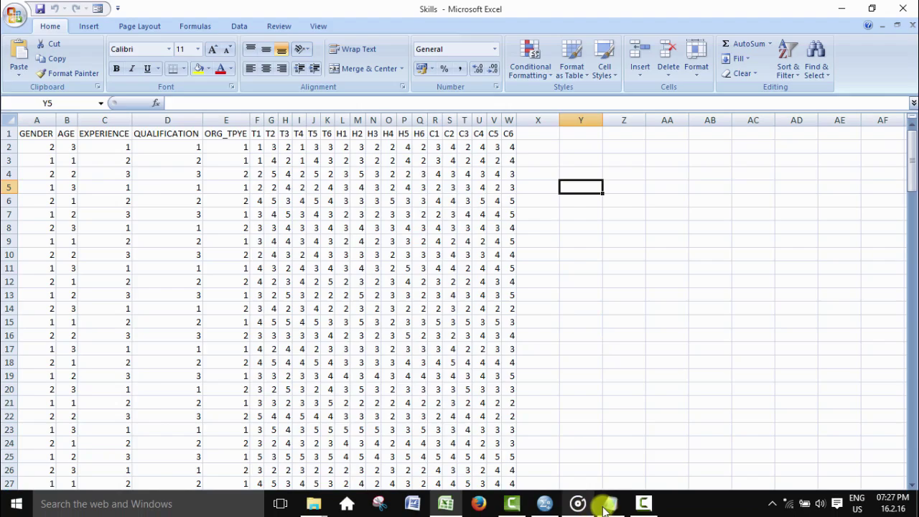
- Check the source files' variable name headings (GENDER, ORG_TPYE, T1, T2) and first data row
{"action": "left_click", "coordinate": [610, 506]}
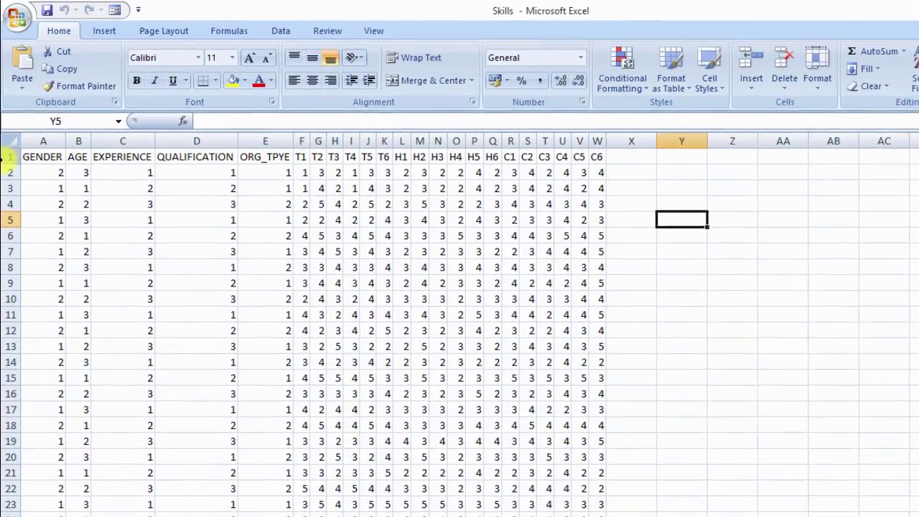
{"action": "left_click", "coordinate": [5, 134]}
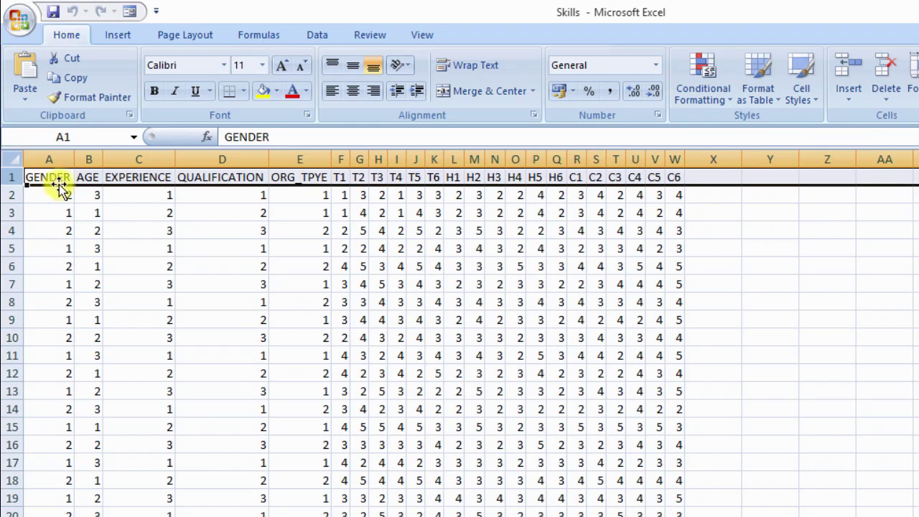
{"action": "left_click", "coordinate": [59, 180]}
{"action": "key", "text": "Right"}
{"action": "key", "text": "Right"}
{"action": "key", "text": "Right"}
{"action": "key", "text": "Right"}
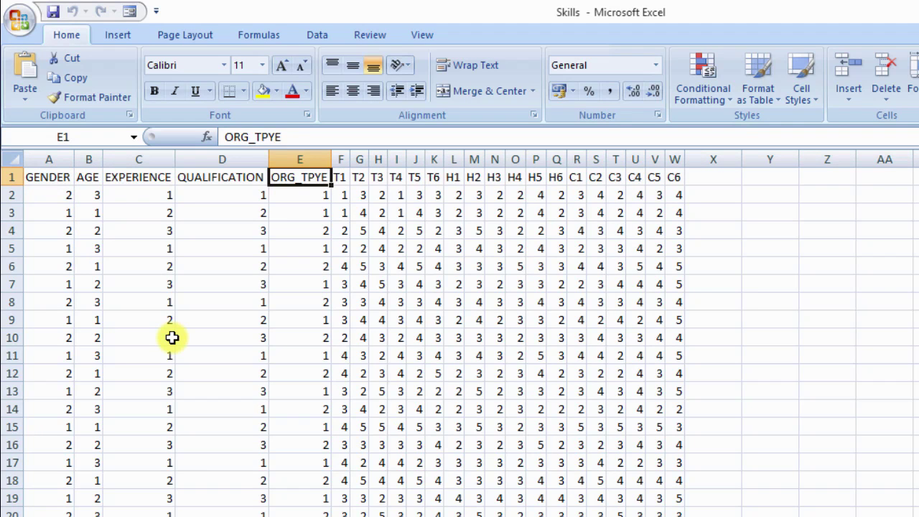
{"action": "key", "text": "Right"}
{"action": "key", "text": "Right"}
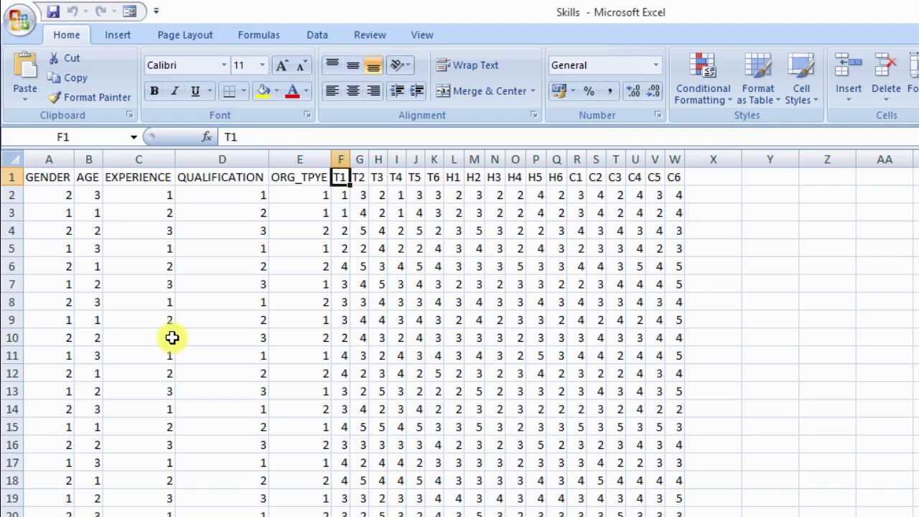
{"action": "key", "text": "Right"}
{"action": "key", "text": "Right"}
{"action": "key", "text": "Right"}
{"action": "key", "text": "Right"}
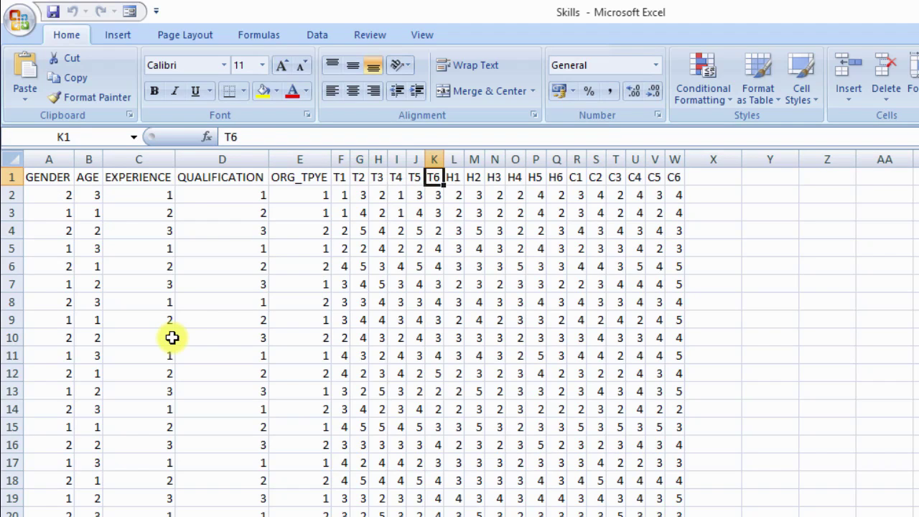
{"action": "key", "text": "Left"}
{"action": "key", "text": "Left"}
{"action": "key", "text": "Left"}
{"action": "key", "text": "Left"}
{"action": "key", "text": "Left"}
{"action": "key", "text": "Left"}
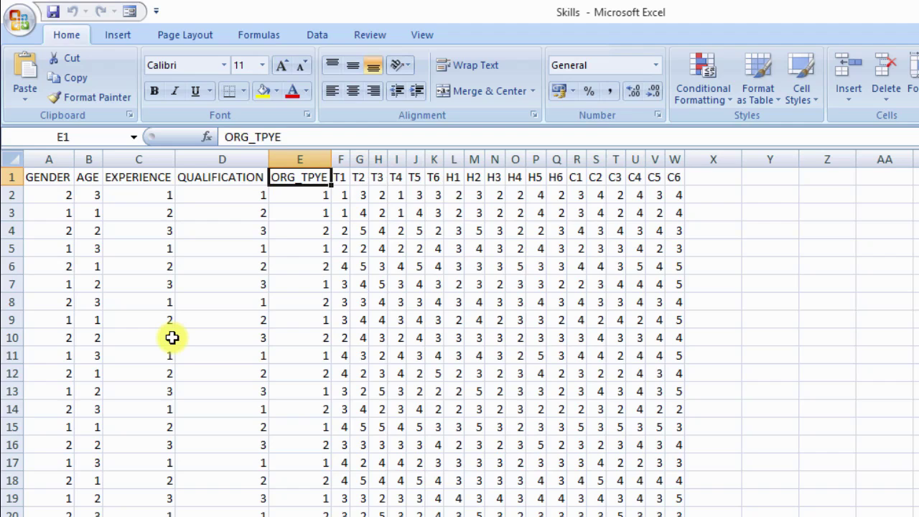
{"action": "key", "text": "Right"}
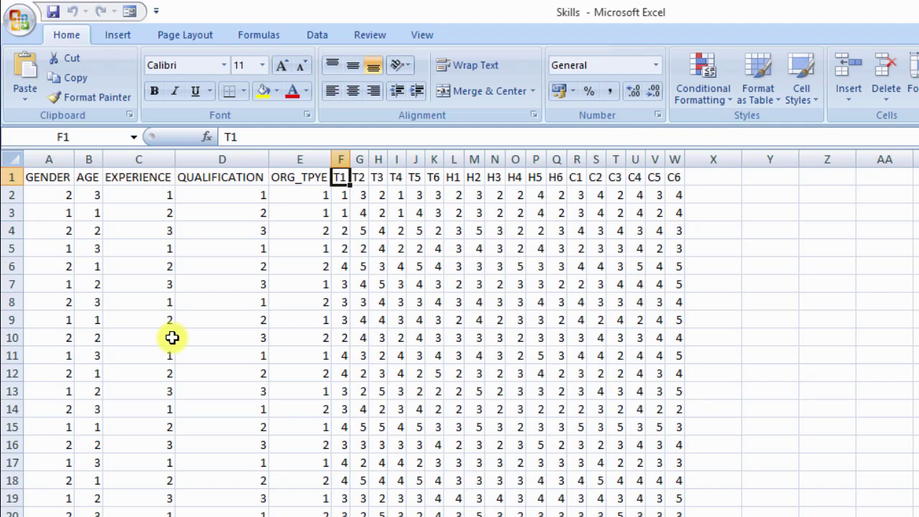
{"action": "left_click", "coordinate": [14, 194]}
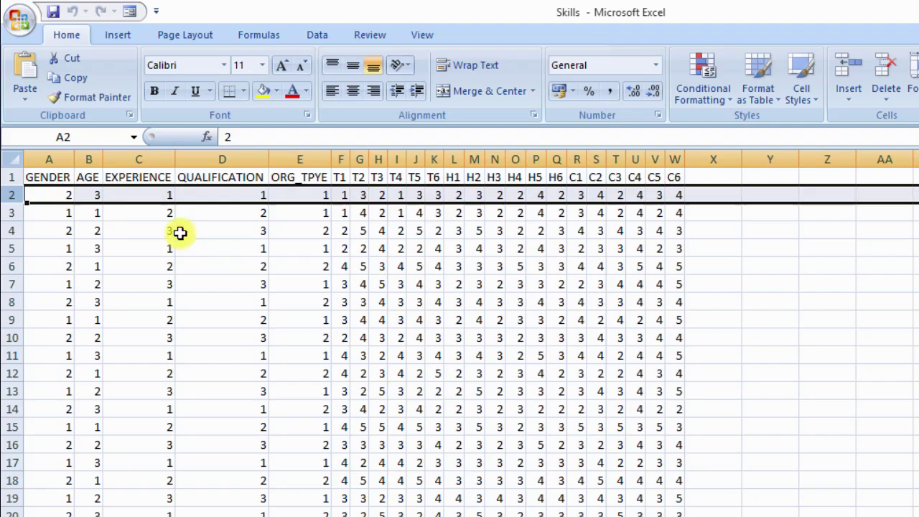
{"action": "left_click", "coordinate": [40, 195]}
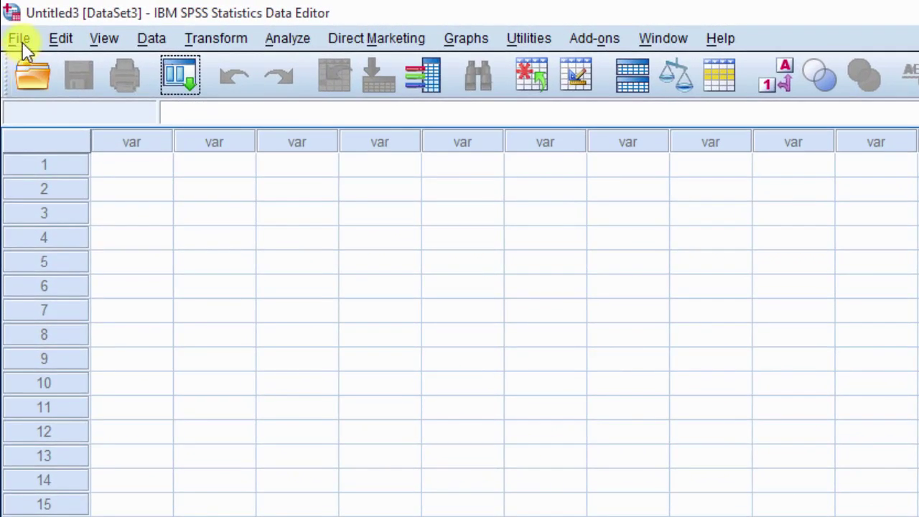
- In the Open Data dialog, list Excel files on the Desktop and select Skills .xlsx
{"action": "left_click", "coordinate": [20, 43]}
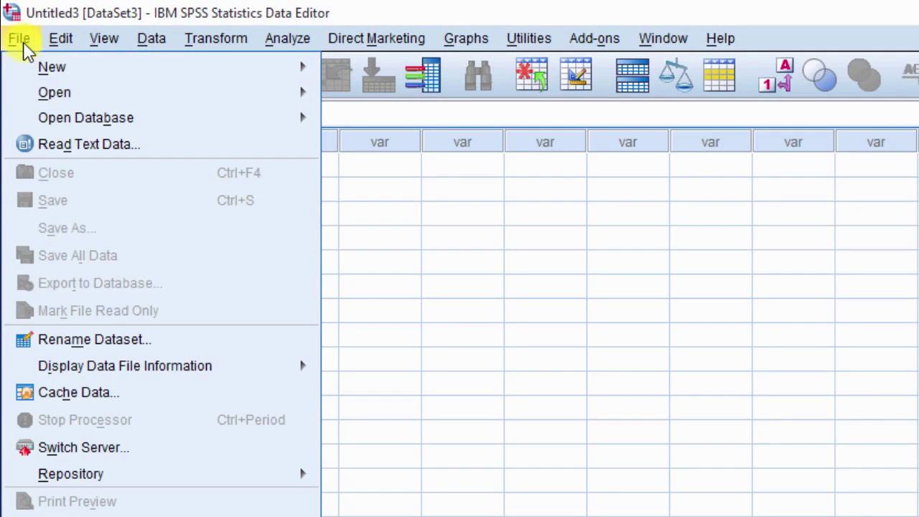
{"action": "mouse_move", "coordinate": [68, 100]}
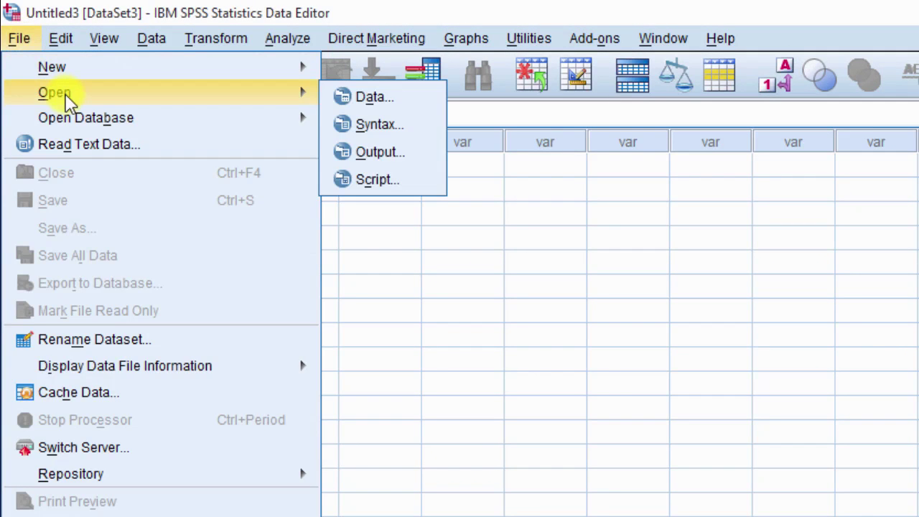
{"action": "left_click", "coordinate": [424, 97]}
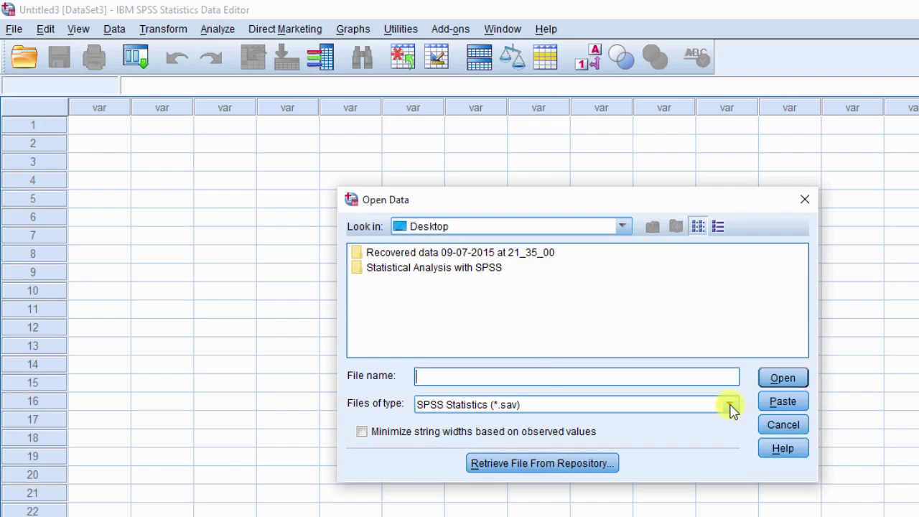
{"action": "left_click", "coordinate": [729, 406]}
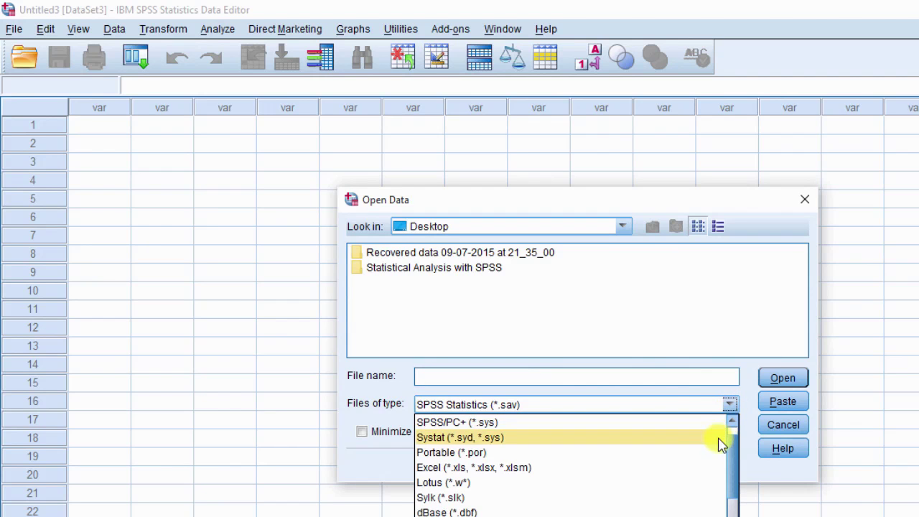
{"action": "left_click", "coordinate": [702, 470]}
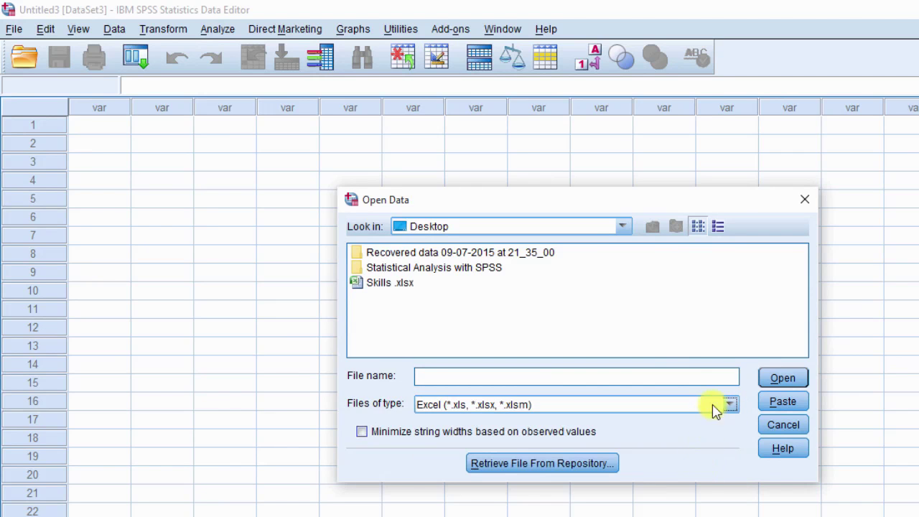
{"action": "left_click", "coordinate": [729, 404]}
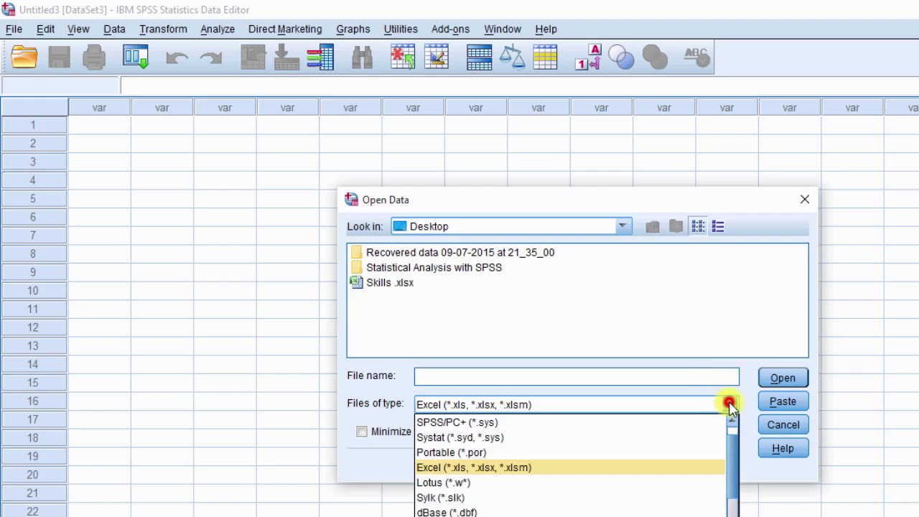
{"action": "mouse_move", "coordinate": [731, 438]}
{"action": "left_mouse_down"}
{"action": "mouse_move", "coordinate": [732, 478]}
{"action": "mouse_move", "coordinate": [733, 425]}
{"action": "mouse_move", "coordinate": [729, 434]}
{"action": "left_mouse_up"}
{"action": "left_click", "coordinate": [659, 481]}
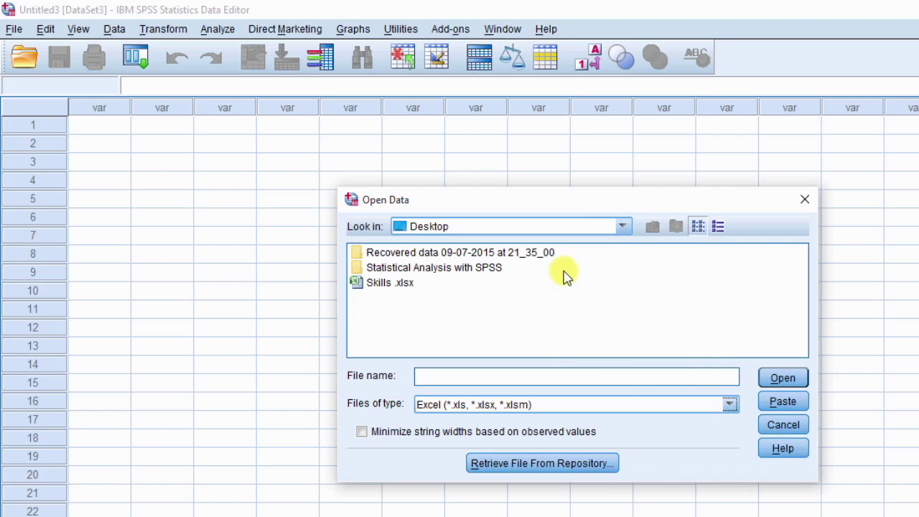
{"action": "left_click", "coordinate": [623, 226]}
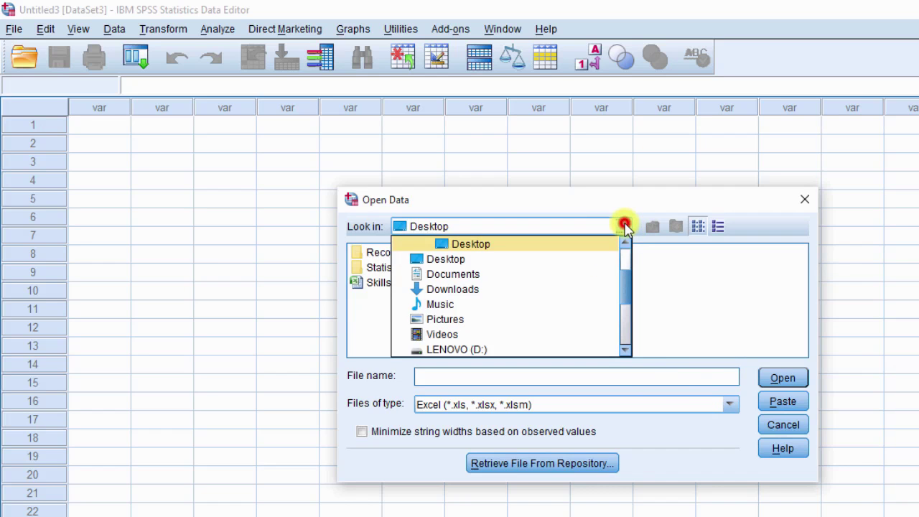
{"action": "left_click", "coordinate": [589, 259]}
{"action": "left_click", "coordinate": [391, 285]}
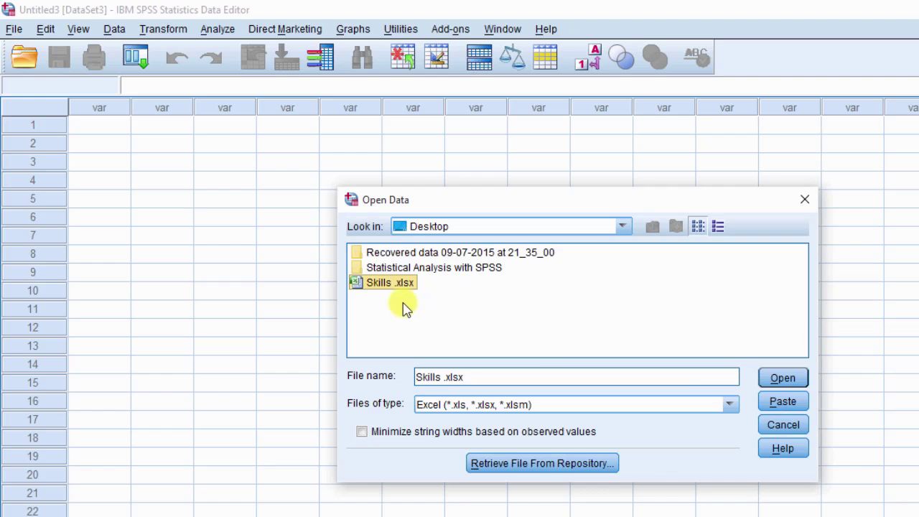
- Import Skills .xlsx with first-row variable names, then view variables GENDER through C6 in Variable View
{"action": "left_click", "coordinate": [783, 378]}
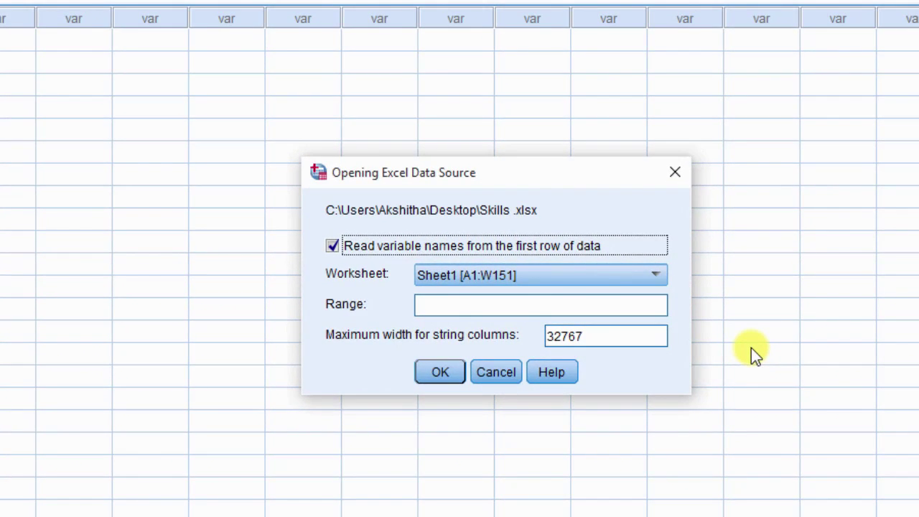
{"action": "left_click", "coordinate": [334, 247]}
{"action": "left_click", "coordinate": [441, 373]}
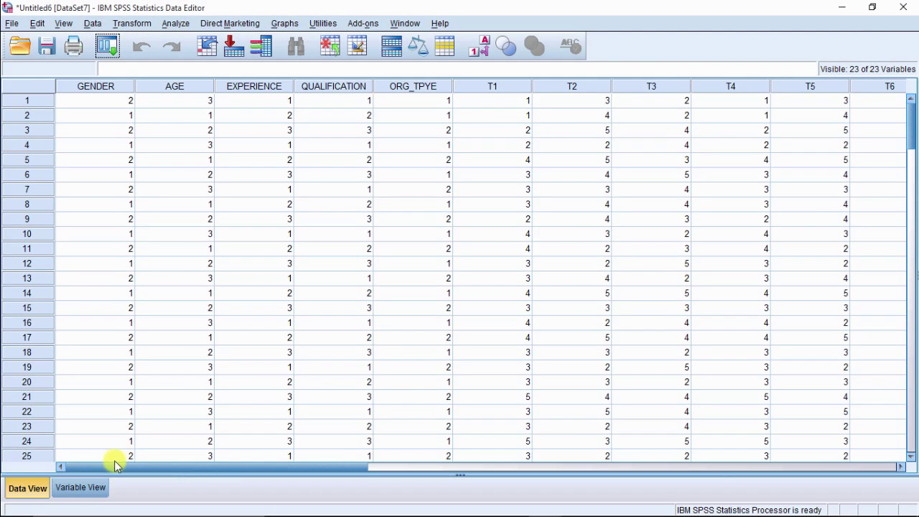
{"action": "left_click", "coordinate": [78, 488]}
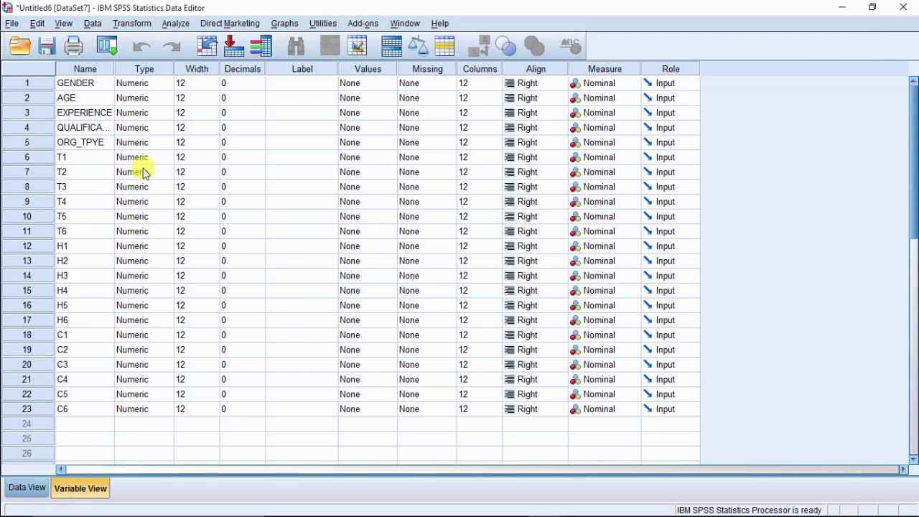
{"action": "left_click", "coordinate": [364, 85]}
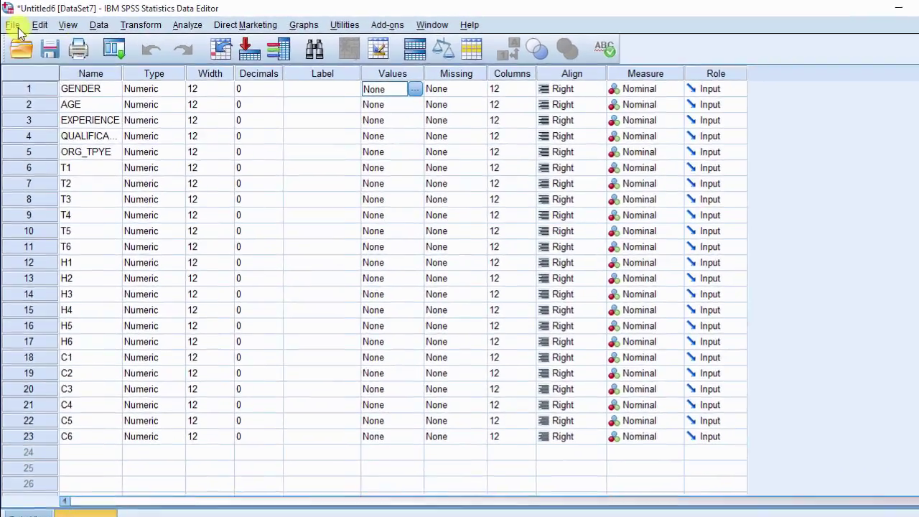
- Create a new blank dataset with File > New > Data
{"action": "left_click", "coordinate": [12, 23]}
{"action": "mouse_move", "coordinate": [29, 43]}
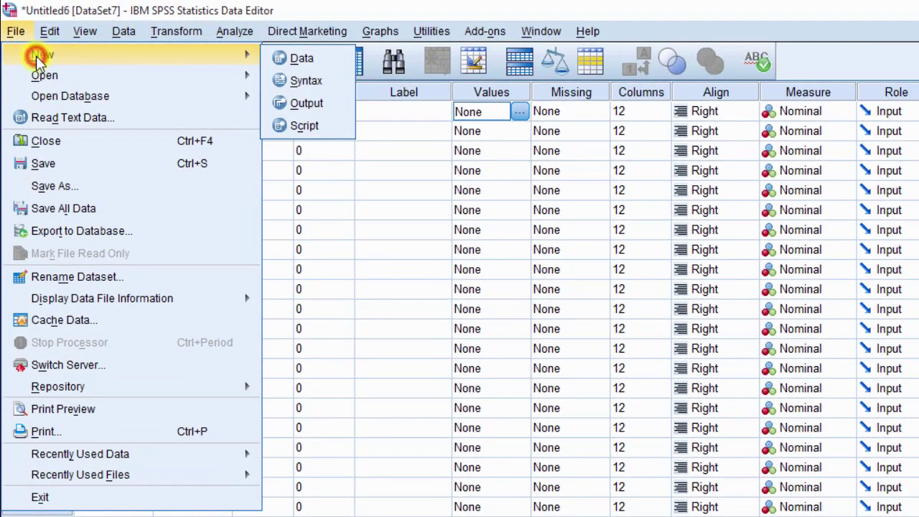
{"action": "left_click", "coordinate": [319, 62]}
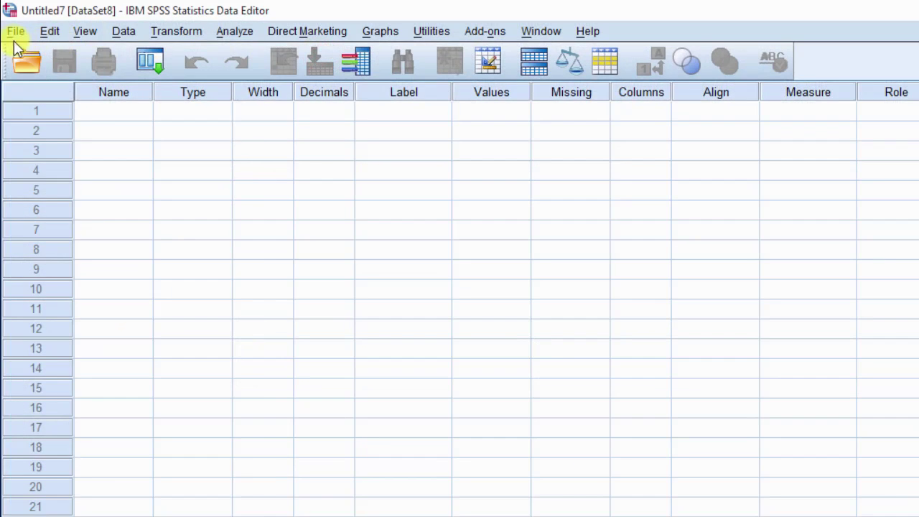
- Open Typing.txt from the Desktop as a text data file in the Text Import Wizard
{"action": "left_click", "coordinate": [14, 33]}
{"action": "mouse_move", "coordinate": [59, 75]}
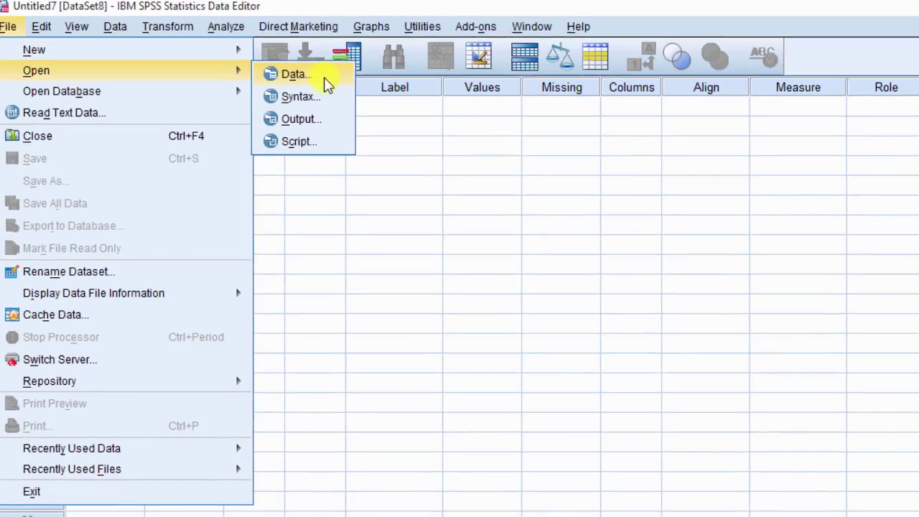
{"action": "left_click", "coordinate": [332, 85]}
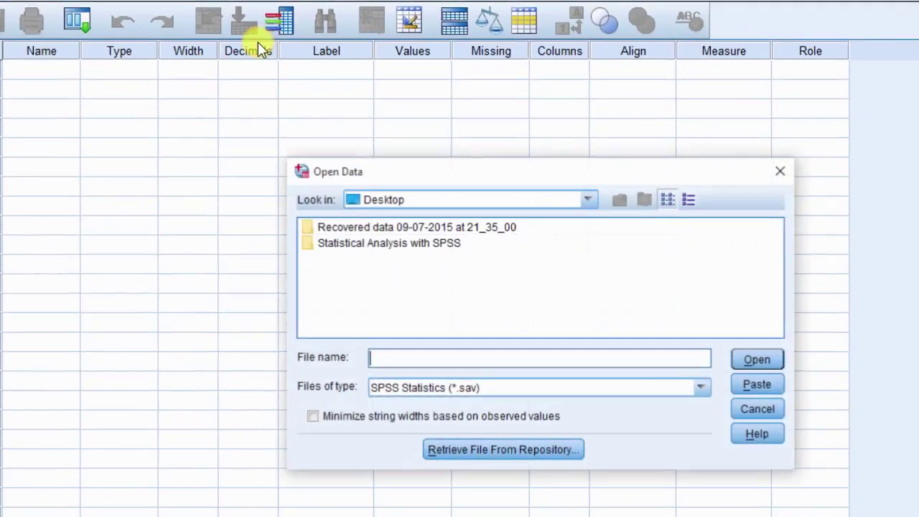
{"action": "left_click", "coordinate": [701, 384]}
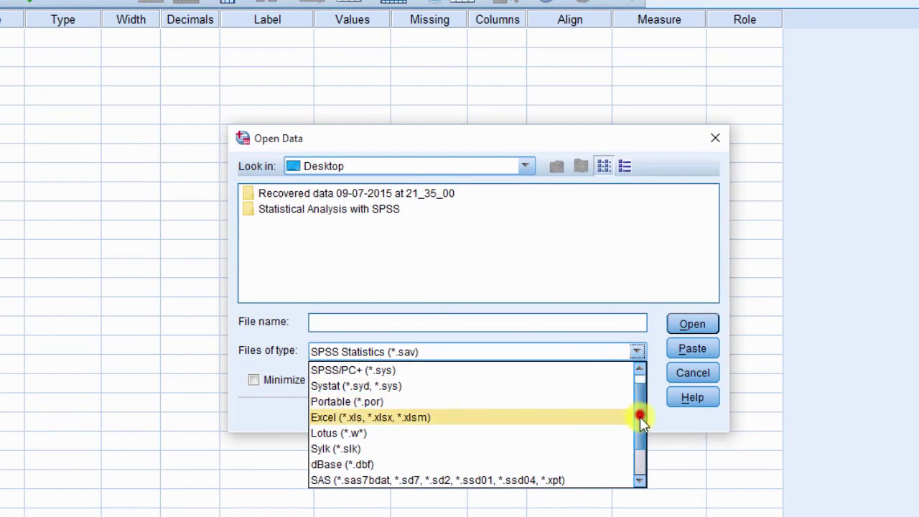
{"action": "left_click_drag", "start_coordinate": [639, 417], "coordinate": [639, 461]}
{"action": "left_click", "coordinate": [565, 464]}
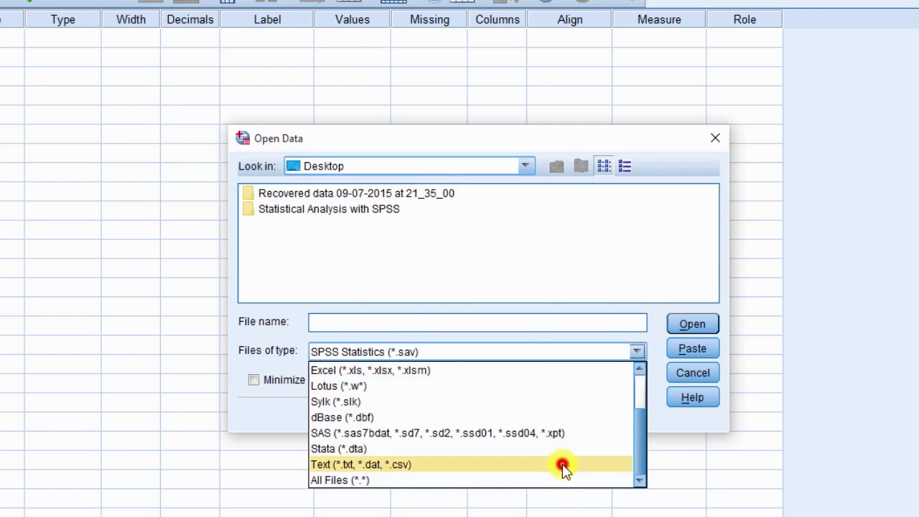
{"action": "left_click", "coordinate": [295, 231]}
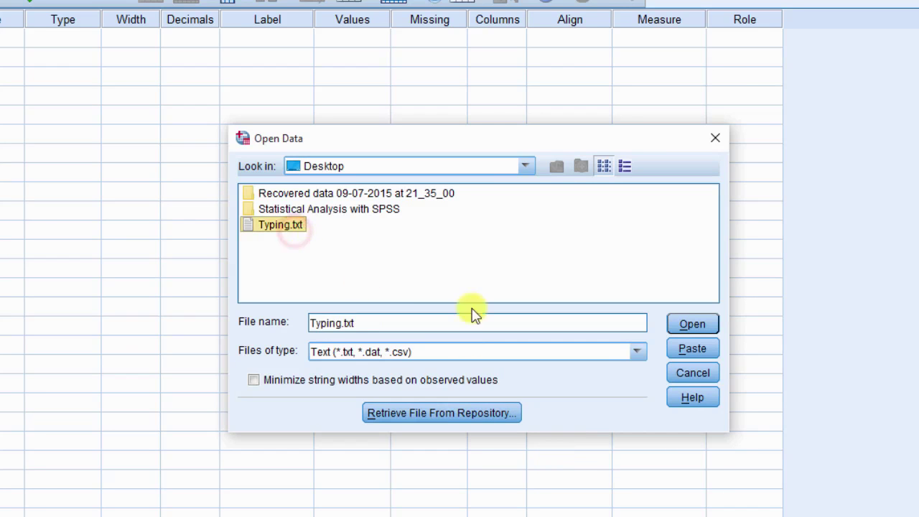
{"action": "left_click", "coordinate": [691, 324]}
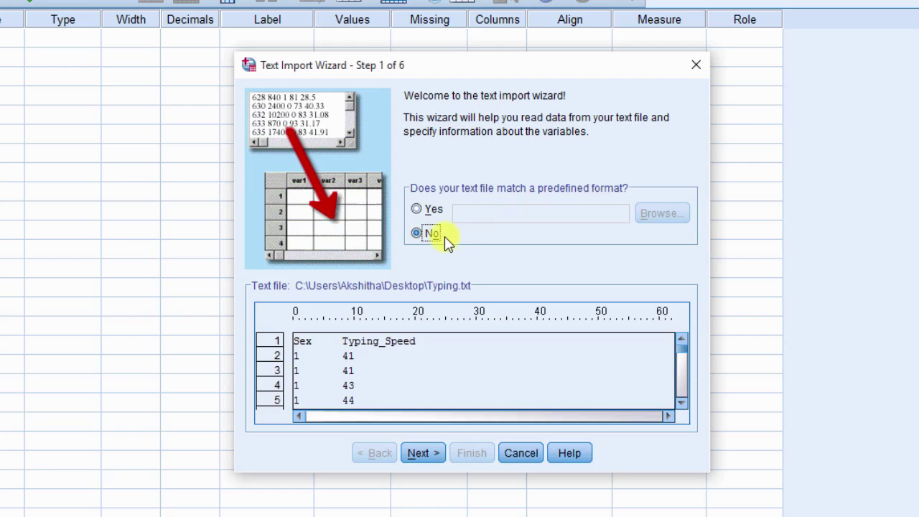
- Keep no predefined format, choose Delimited, and read variable names from Typing.txt's first line
{"action": "left_click", "coordinate": [416, 233]}
{"action": "left_click", "coordinate": [416, 455]}
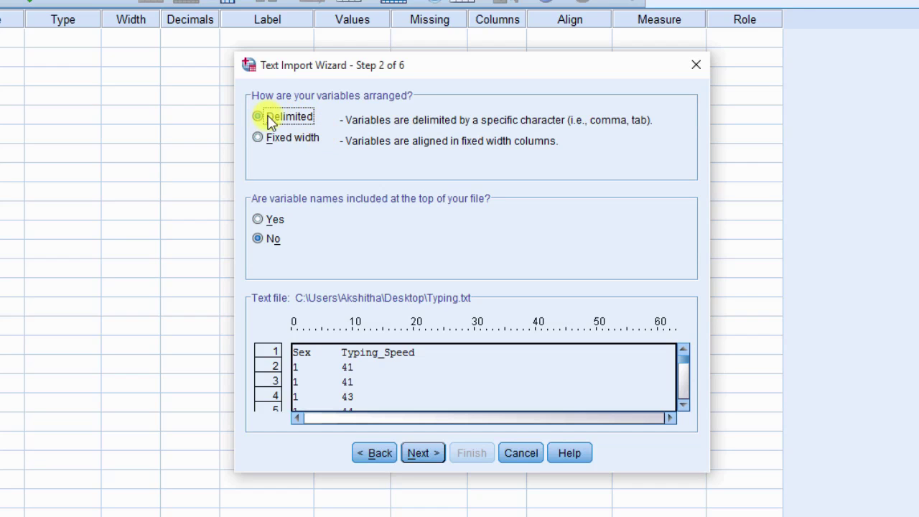
{"action": "left_click", "coordinate": [301, 123]}
{"action": "left_click", "coordinate": [282, 222]}
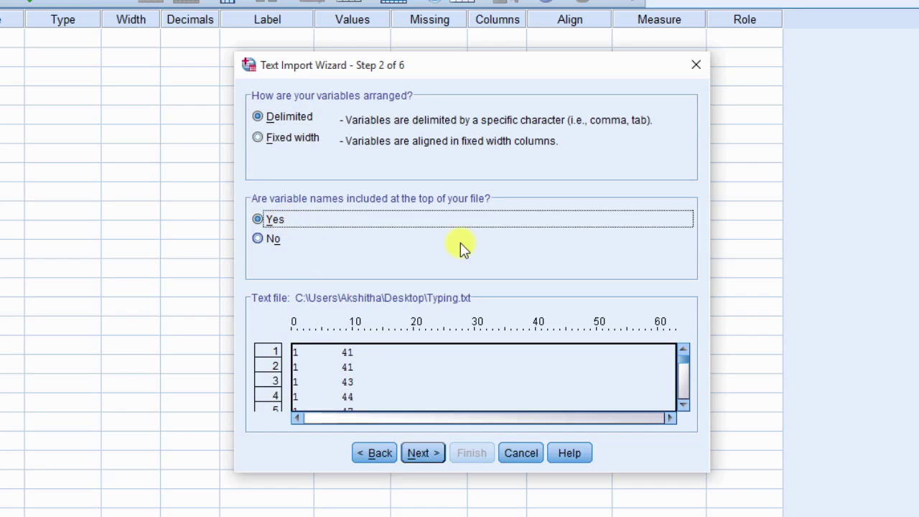
- Advance through the wizard to step 6, adding Comma as a delimiter alongside Tab
{"action": "left_click", "coordinate": [421, 453]}
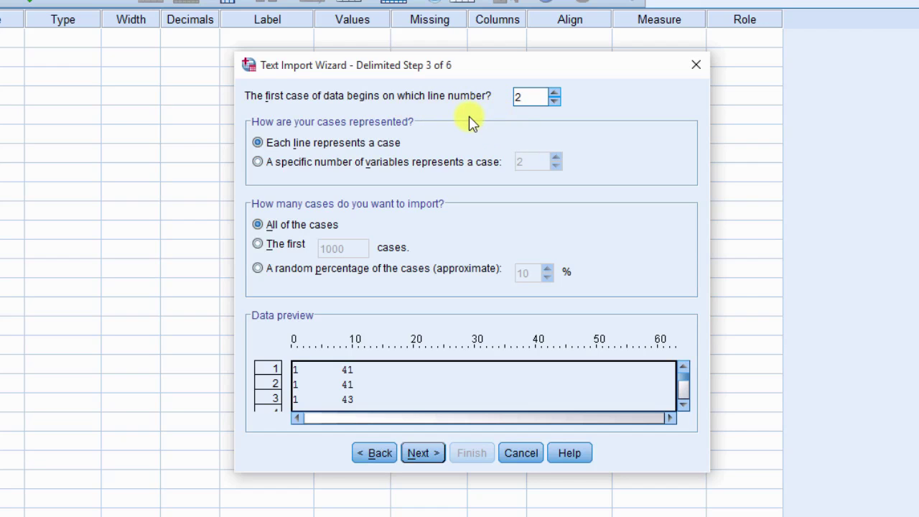
{"action": "left_click", "coordinate": [424, 455]}
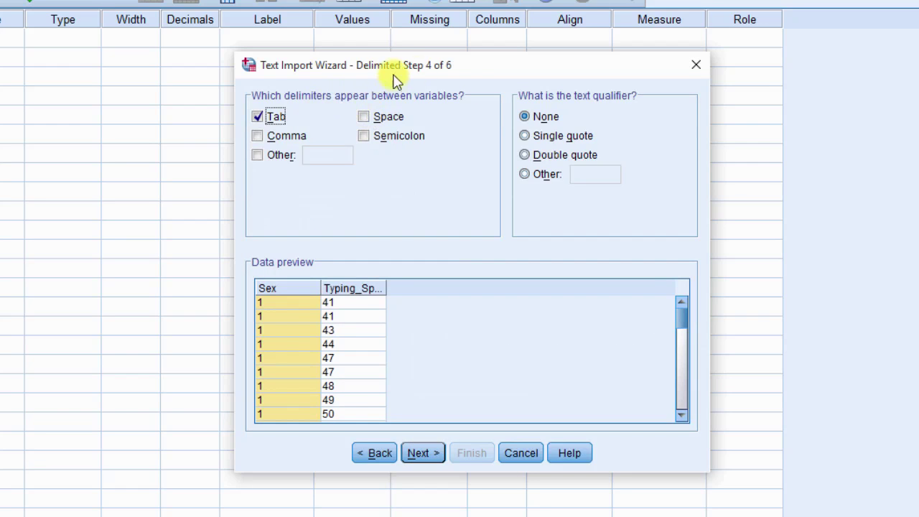
{"action": "left_click", "coordinate": [261, 137]}
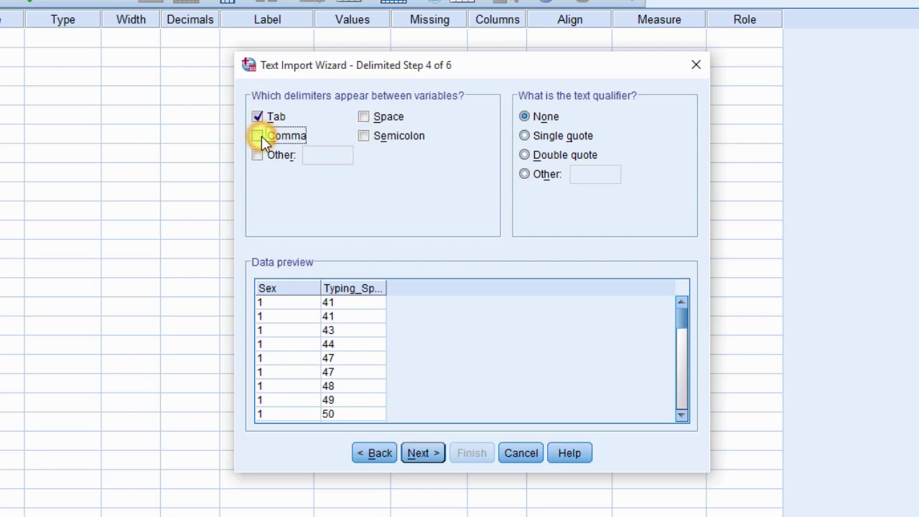
{"action": "left_click", "coordinate": [423, 453]}
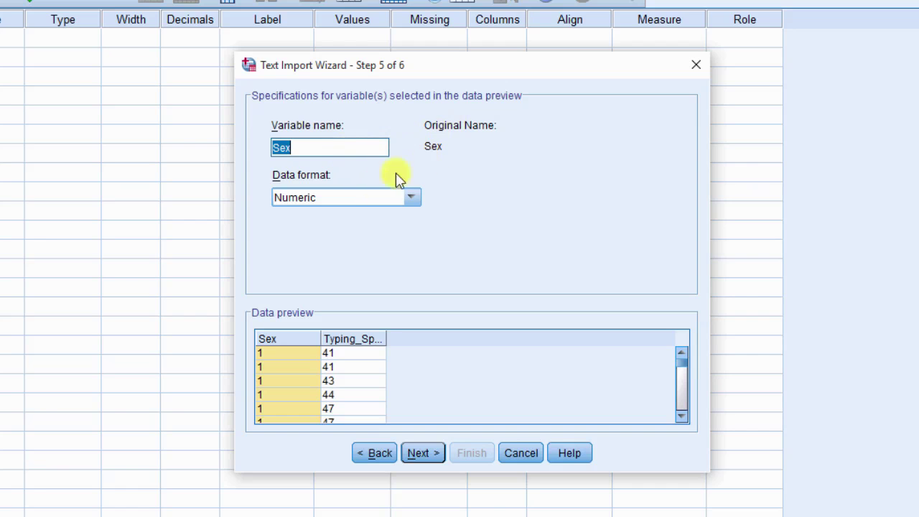
{"action": "left_click", "coordinate": [417, 453]}
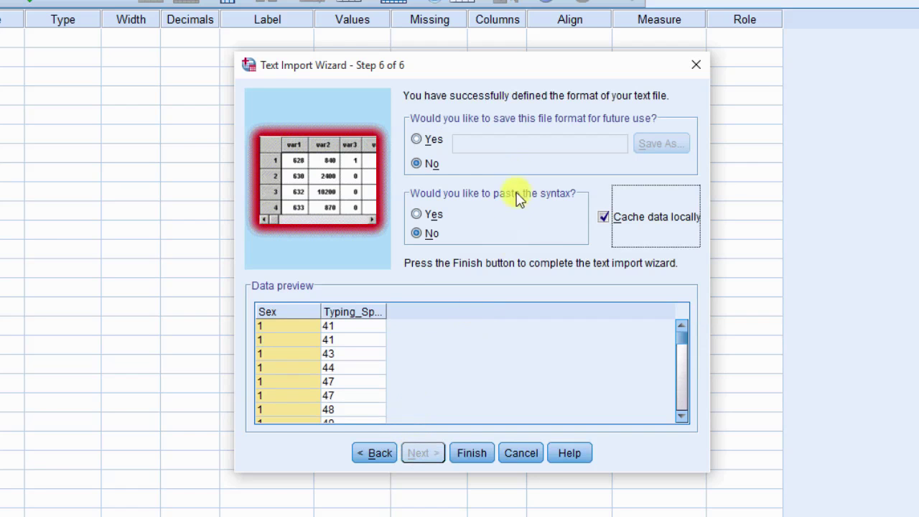
- Finish the import, check the data values, and return to Variable View showing Sex and Typing_Speed
{"action": "left_click", "coordinate": [470, 453]}
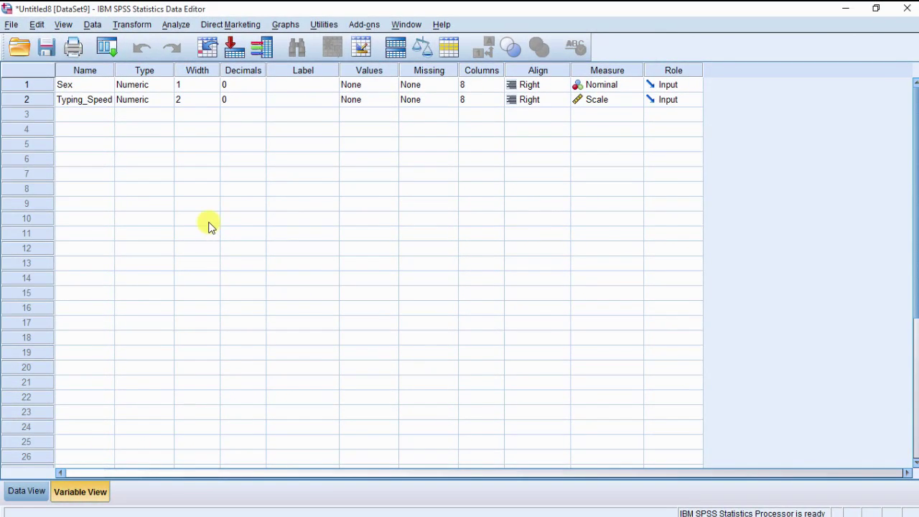
{"action": "left_click", "coordinate": [27, 491]}
{"action": "left_click", "coordinate": [79, 491]}
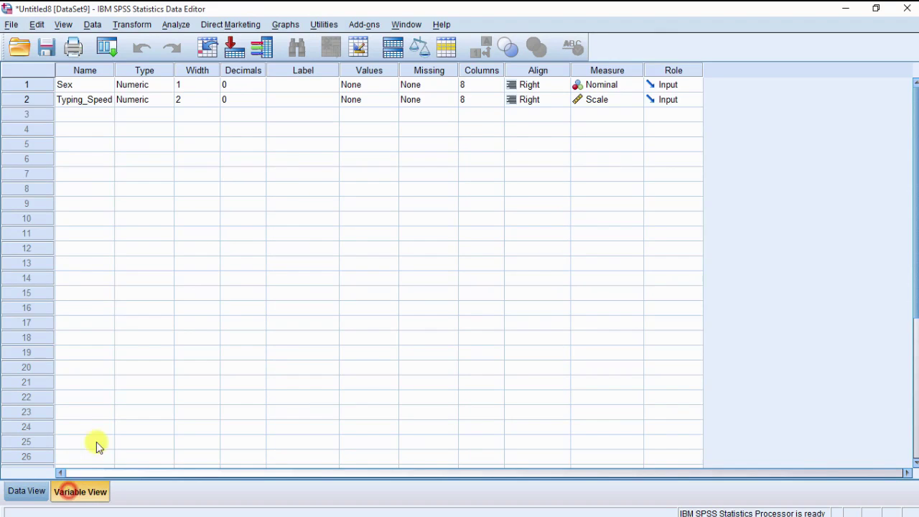
{"action": "left_click", "coordinate": [312, 83]}
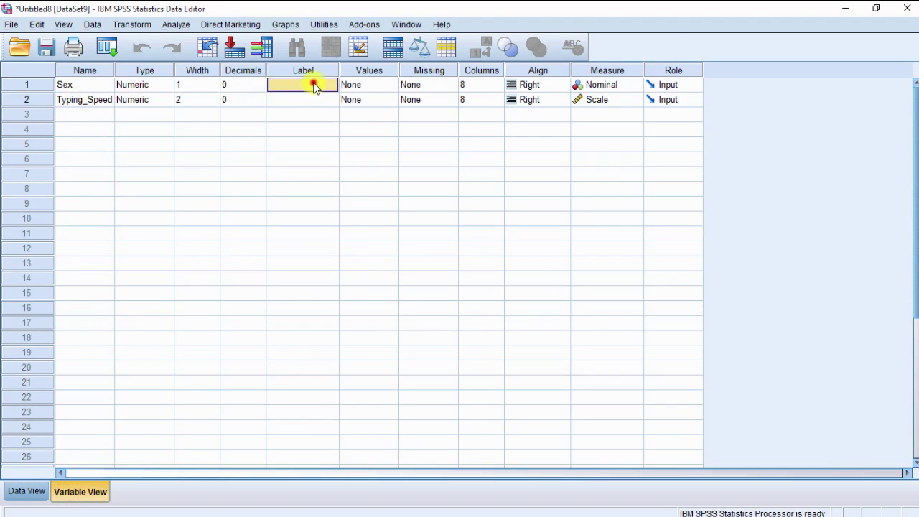